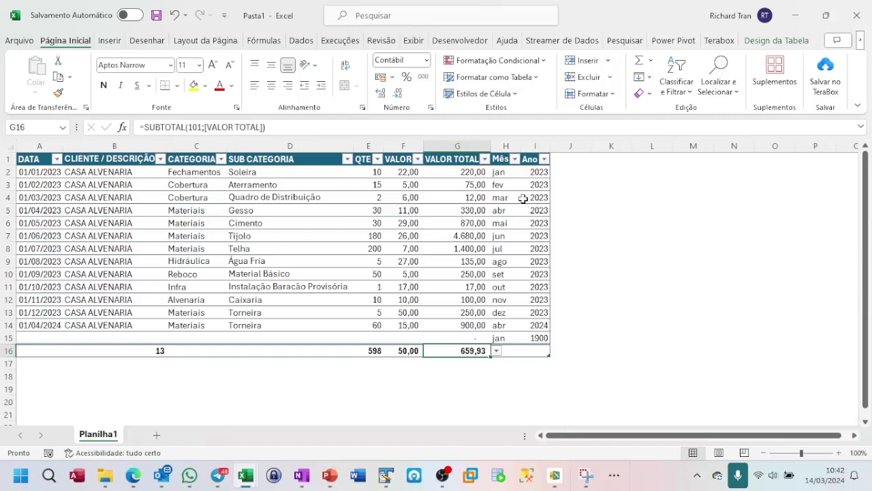
# - From cell G3, select the current name Tabela1 in the Design da Tabela Nome da Tabela box
pyautogui.click(485, 183)
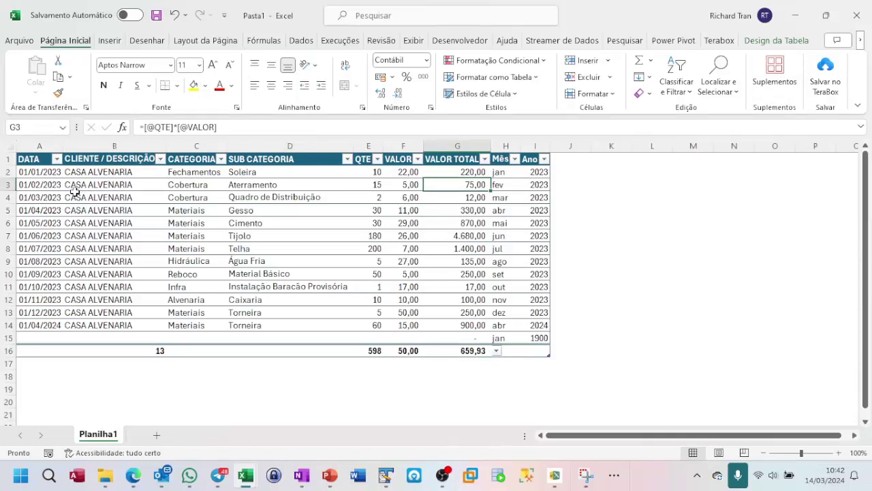
pyautogui.click(790, 40)
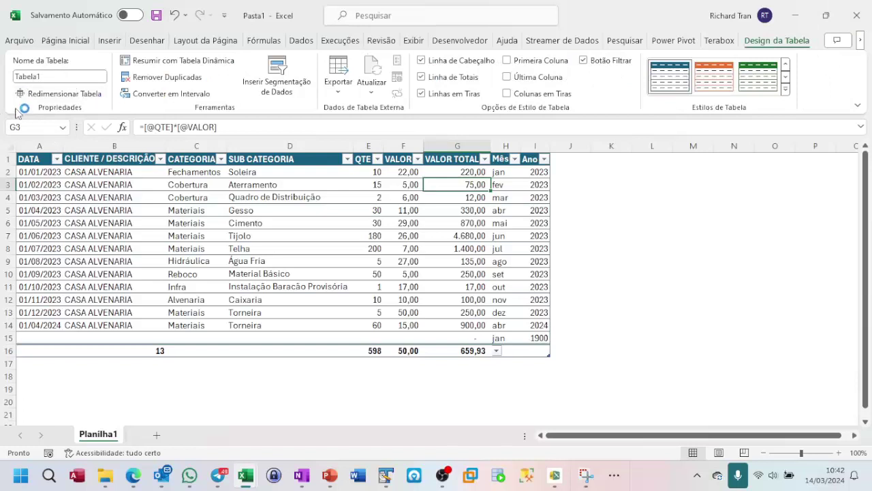
pyautogui.doubleClick(49, 78)
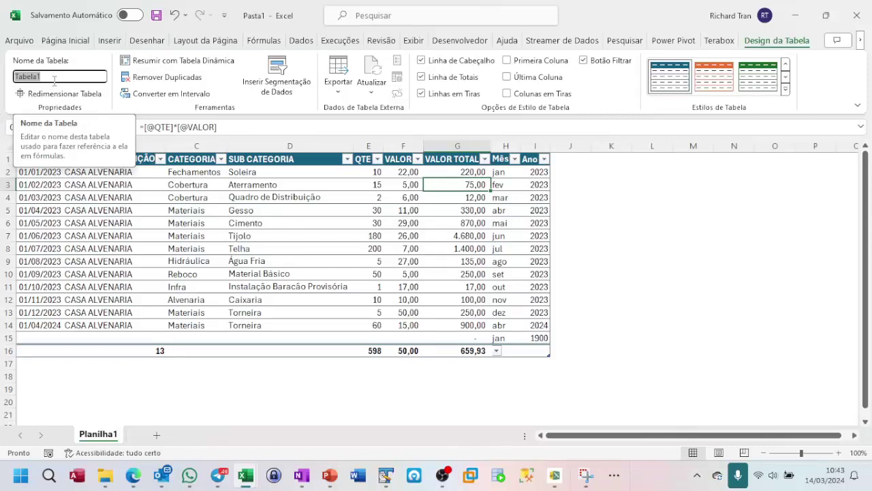
# - Try renaming the table to 'TB Produtos' and dismiss the invalid-name error
pyautogui.press('Return')
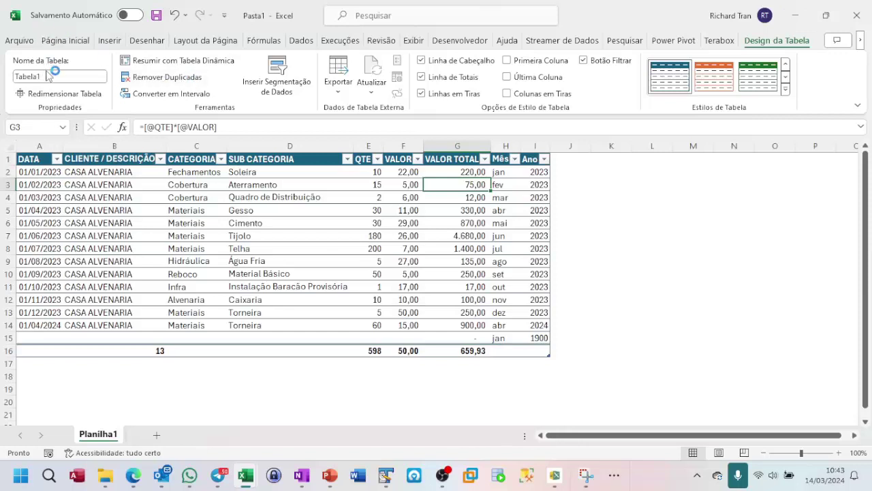
pyautogui.click(49, 76)
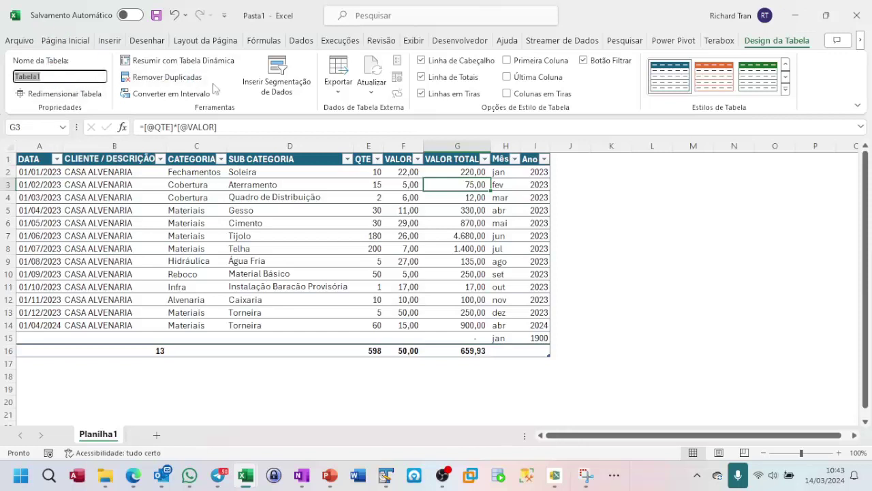
pyautogui.write('TB')
pyautogui.write('_Pro')
pyautogui.press('BackSpace')
pyautogui.press('BackSpace')
pyautogui.press('BackSpace')
pyautogui.press('BackSpace')
pyautogui.write('Produtos')
pyautogui.press('Return')
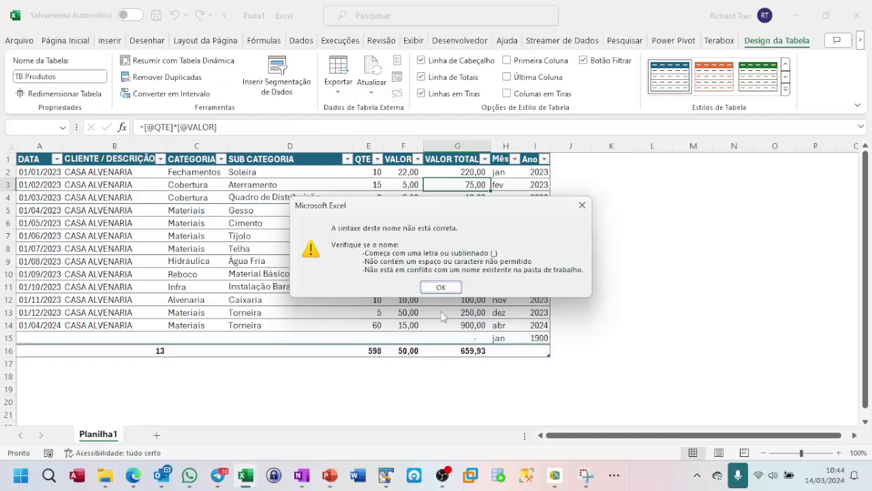
pyautogui.click(442, 287)
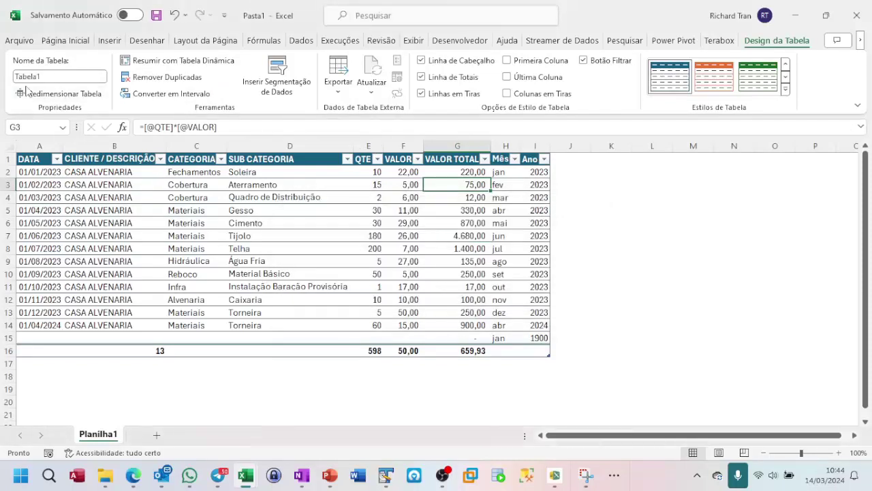
# - Rename the table to TB_Produtos
pyautogui.click(44, 77)
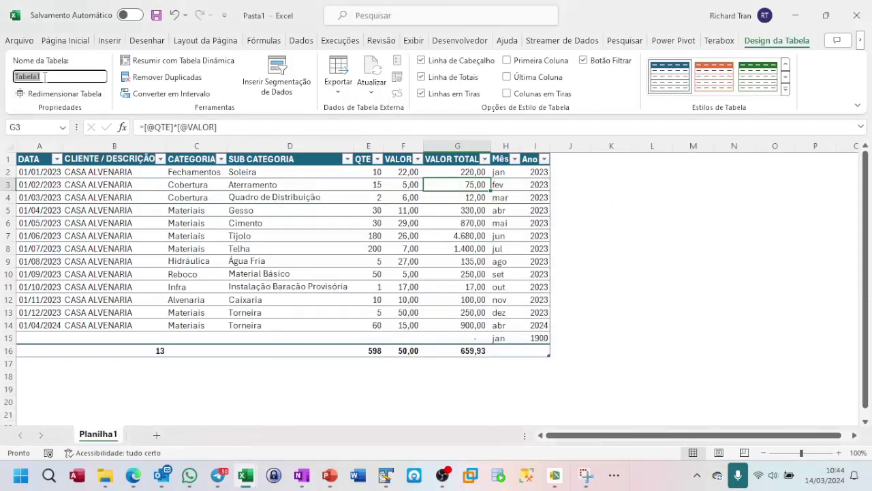
pyautogui.press('BackSpace')
pyautogui.write('TB_')
pyautogui.write('Pro')
pyautogui.write('dutos')
pyautogui.press('Return')
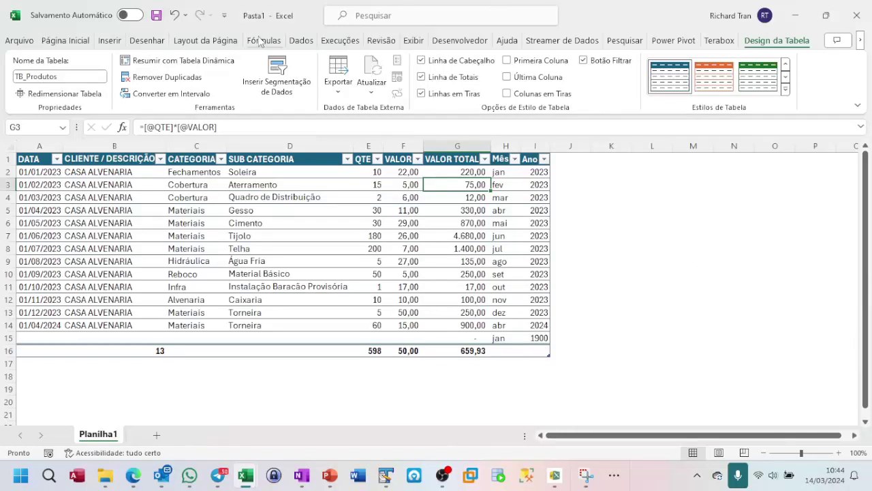
# - Check TB_Produtos (Planilha1!$A$2:$I$15) in Gerenciador de Nomes, closing without changes
pyautogui.click(261, 41)
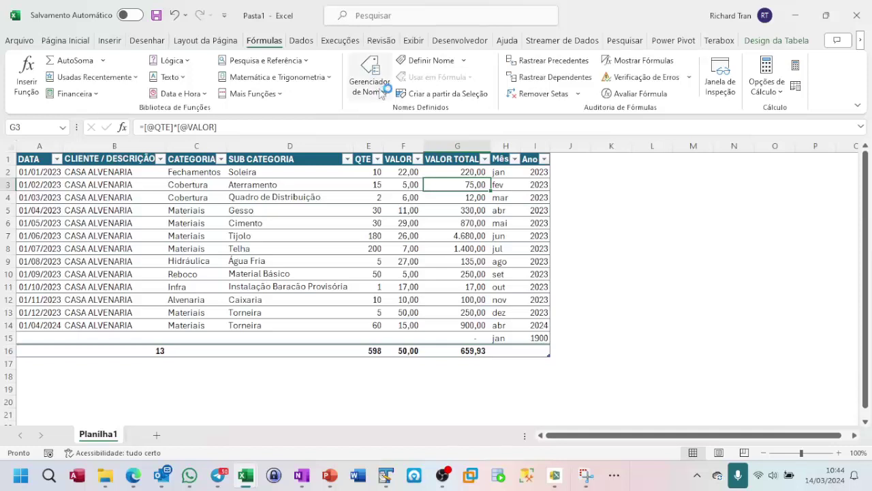
pyautogui.click(358, 82)
pyautogui.click(375, 92)
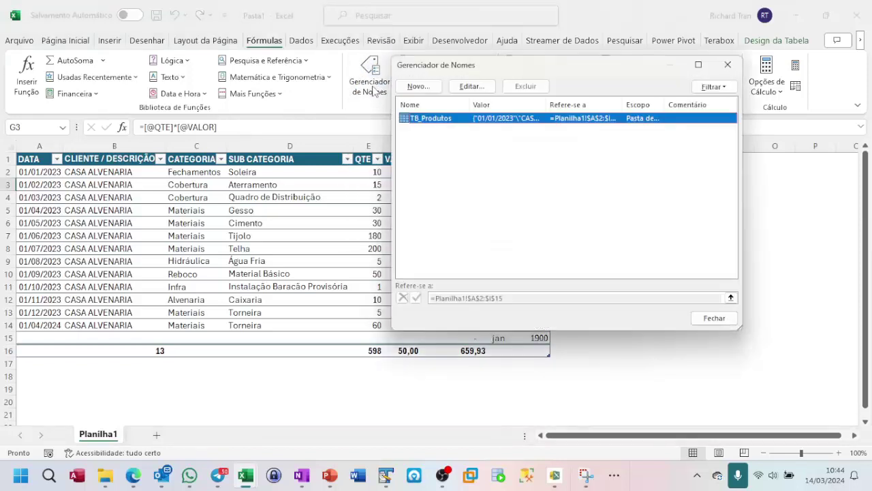
pyautogui.doubleClick(422, 123)
pyautogui.click(473, 86)
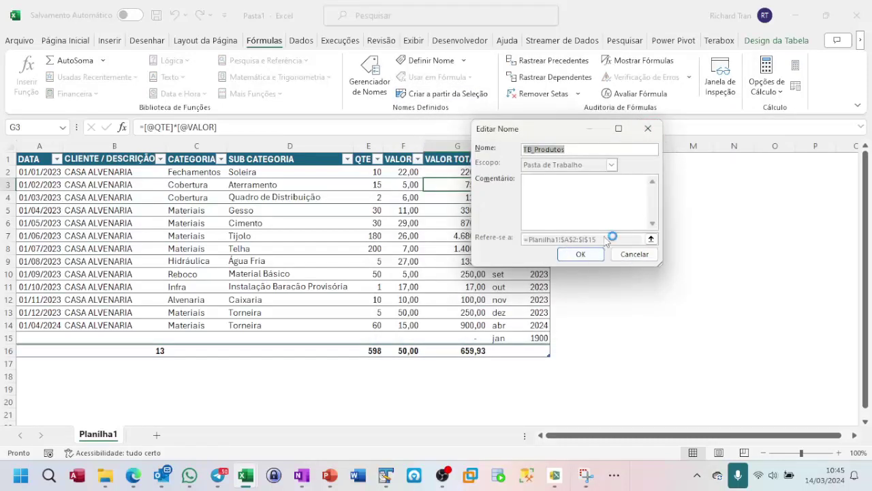
pyautogui.click(648, 129)
pyautogui.click(724, 326)
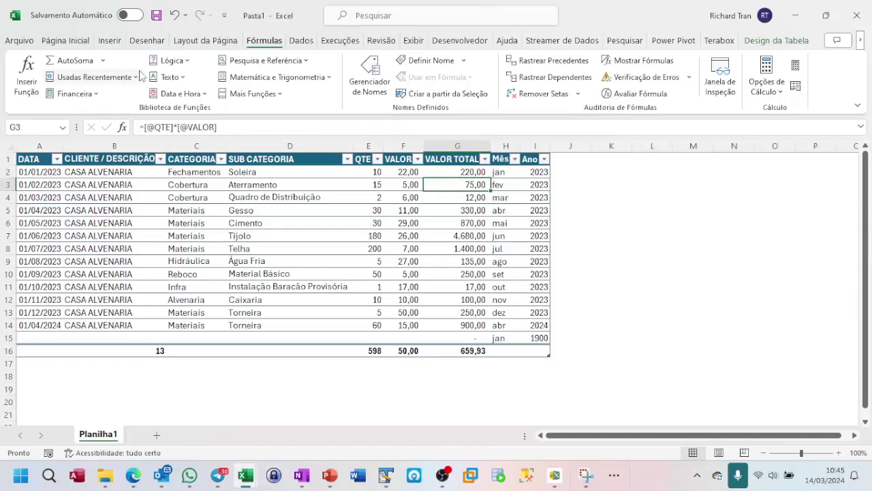
pyautogui.click(777, 41)
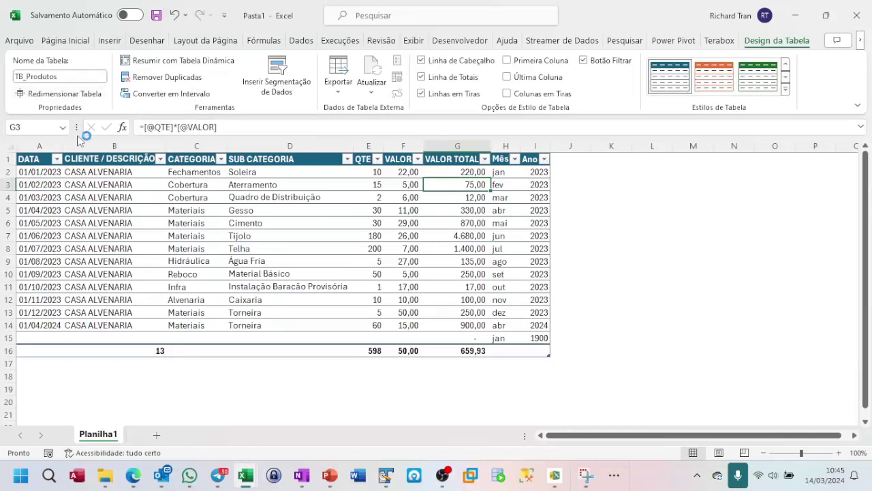
pyautogui.click(87, 95)
pyautogui.click(120, 213)
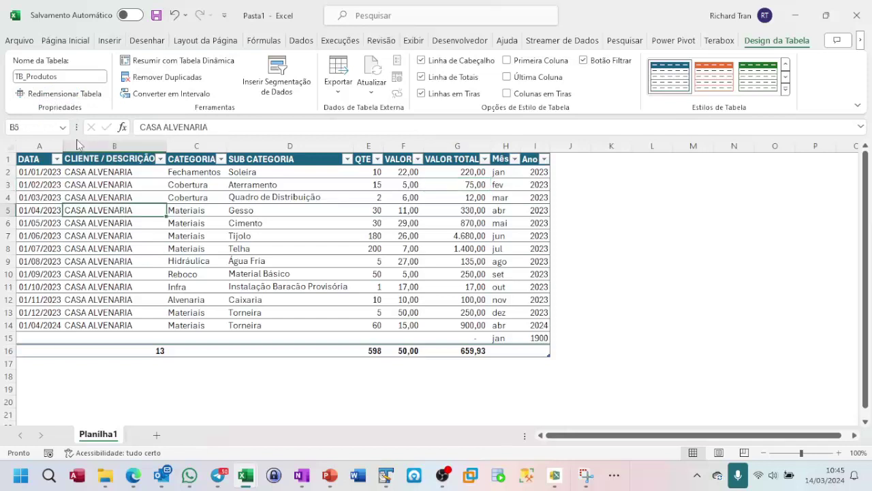
pyautogui.click(81, 98)
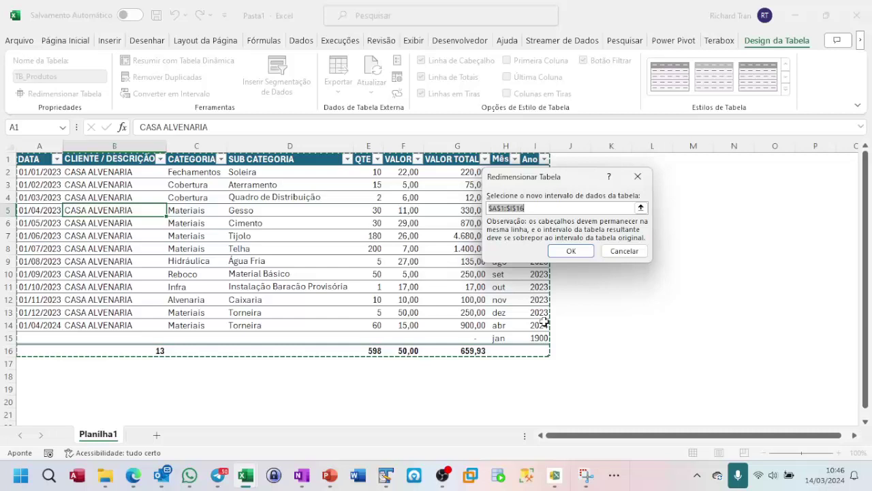
pyautogui.click(624, 251)
pyautogui.click(567, 159)
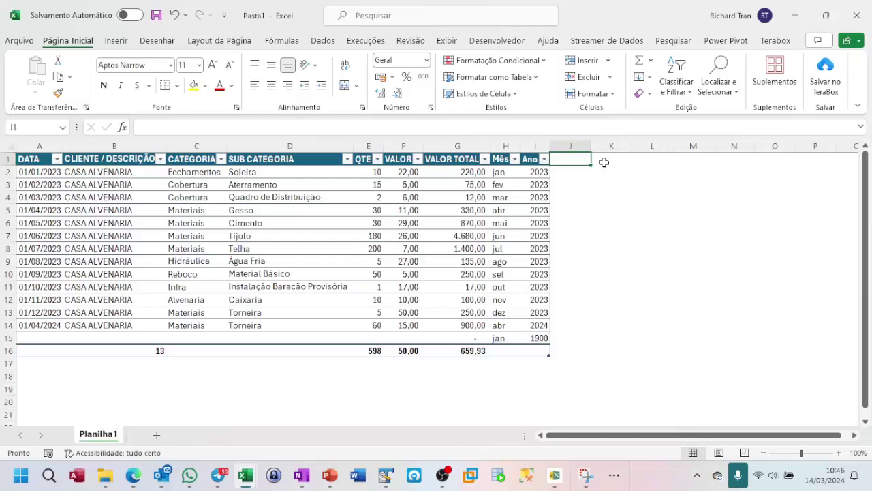
# - Insert an empty column A before the table and enter 'teste' in A1
pyautogui.click(41, 148)
pyautogui.rightClick(41, 149)
pyautogui.click(92, 276)
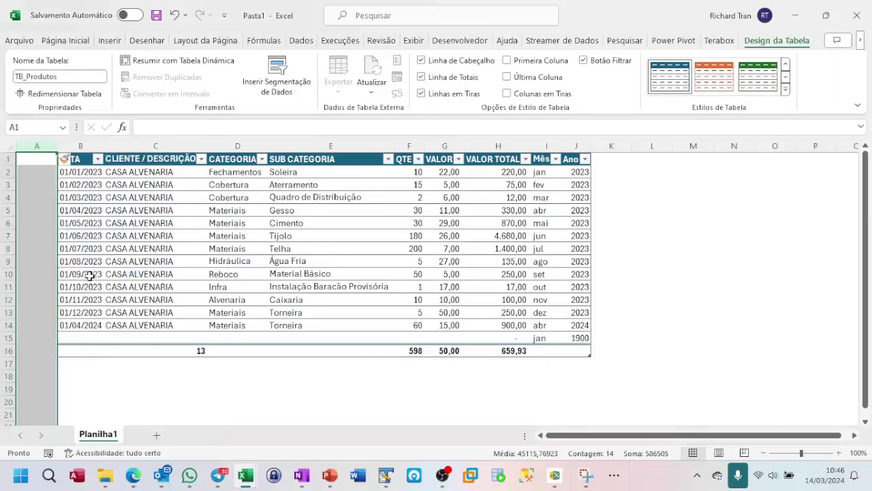
pyautogui.click(24, 161)
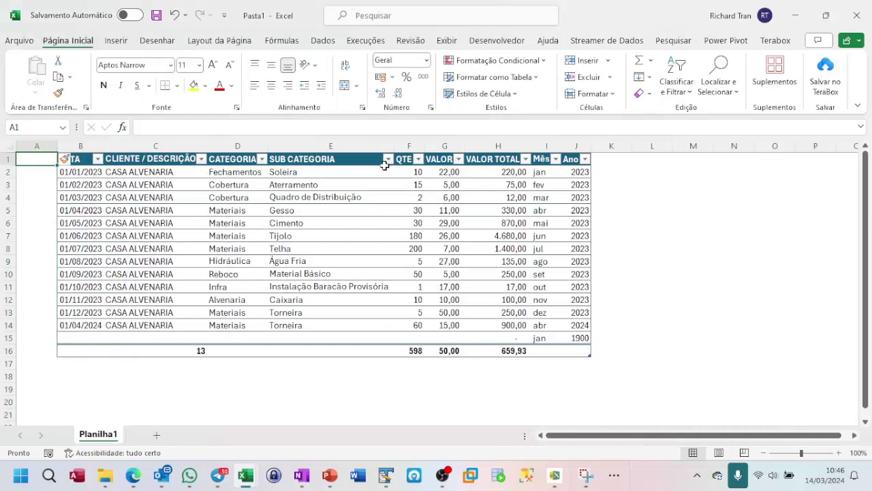
pyautogui.write('teste')
pyautogui.press('Return')
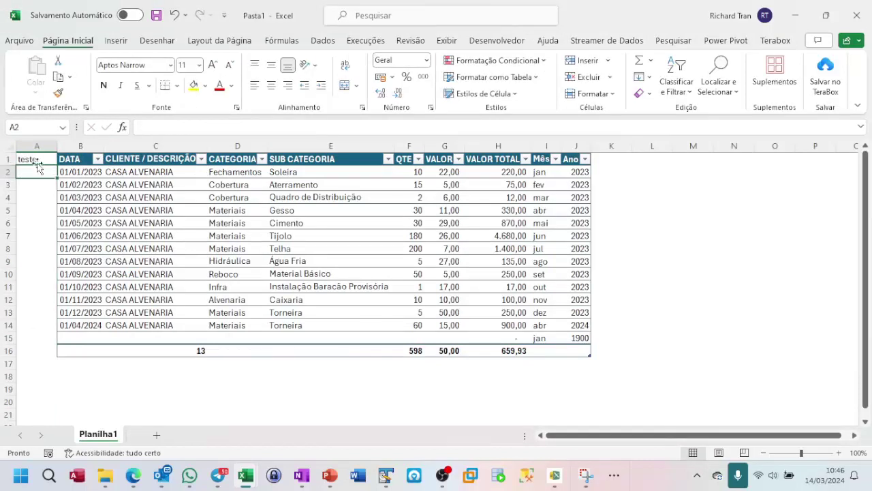
# - Enter 'teste' in K1 to add a new column to the table
pyautogui.click(603, 162)
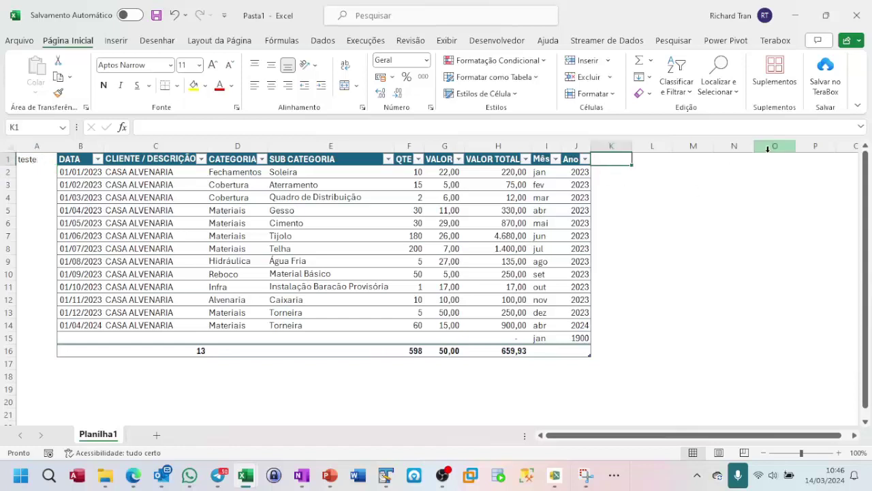
pyautogui.write('teste')
pyautogui.press('Return')
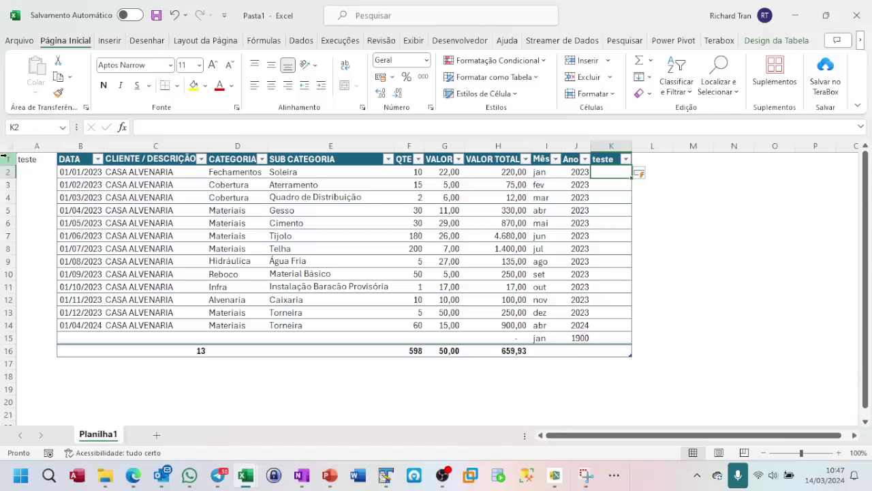
# - Change the text in cell A1 to 'teste2'
pyautogui.click(77, 158)
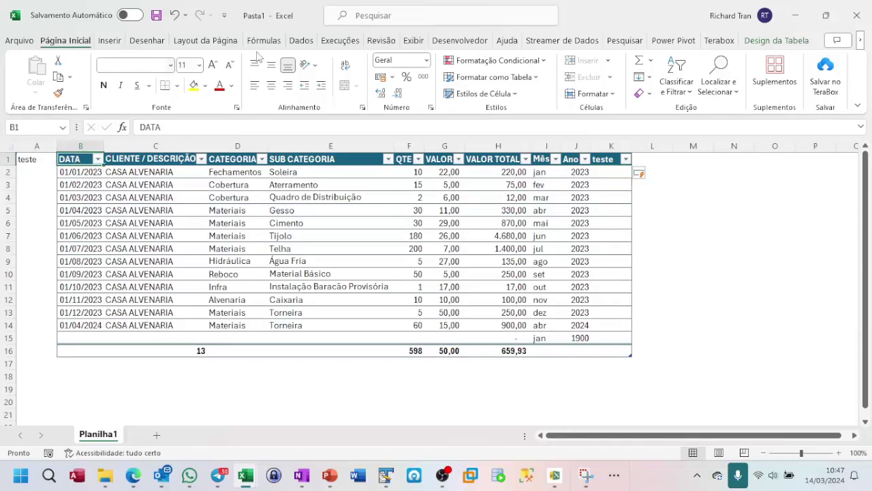
pyautogui.click(794, 42)
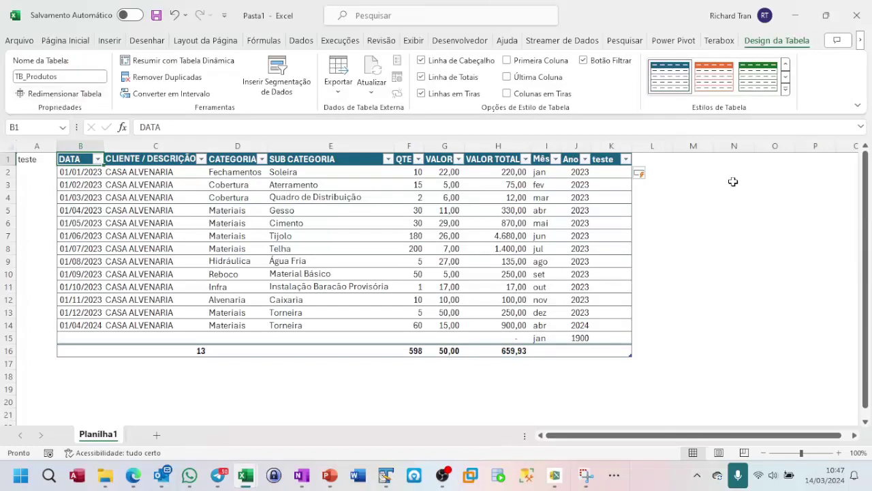
pyautogui.click(32, 163)
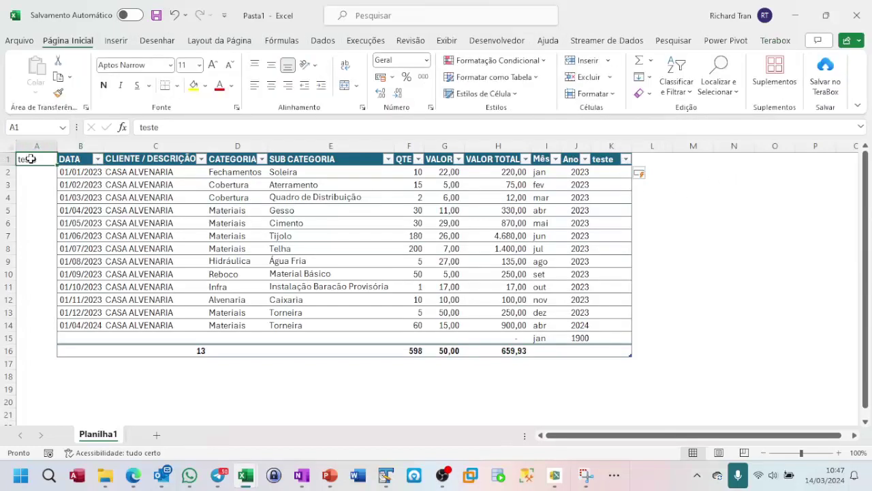
pyautogui.write('te')
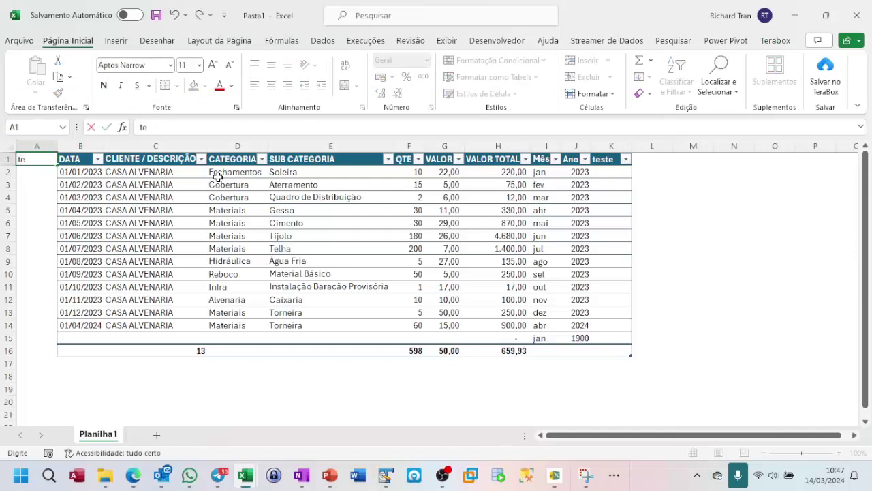
pyautogui.write('ste')
pyautogui.write('2')
pyautogui.press('Return')
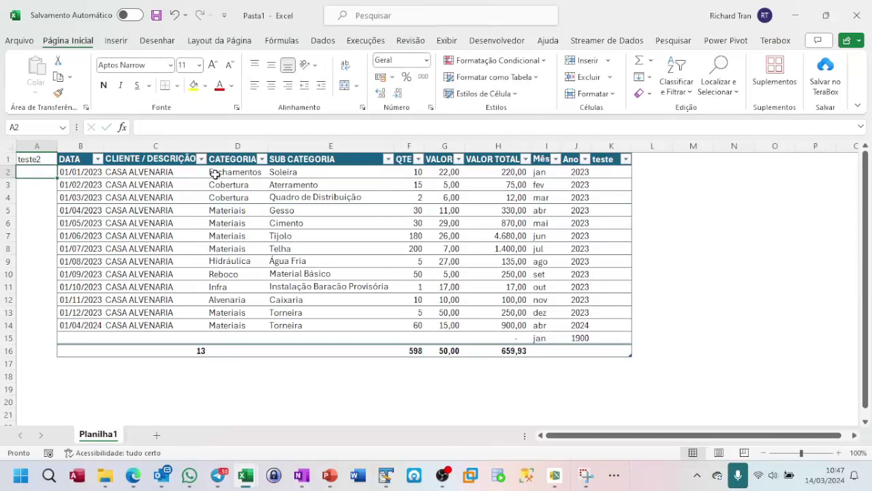
# - Resize the table with Redimensionar Tabela to the range $A$1:$K$16
pyautogui.click(171, 160)
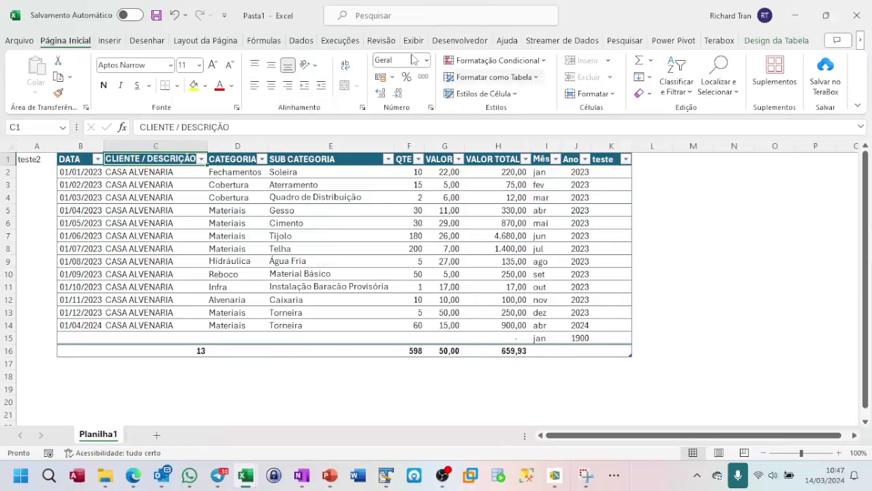
pyautogui.click(781, 42)
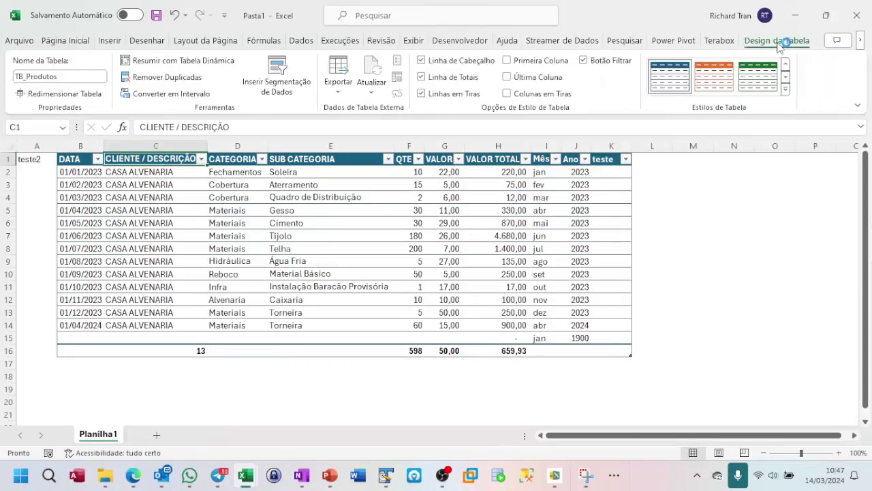
pyautogui.click(61, 94)
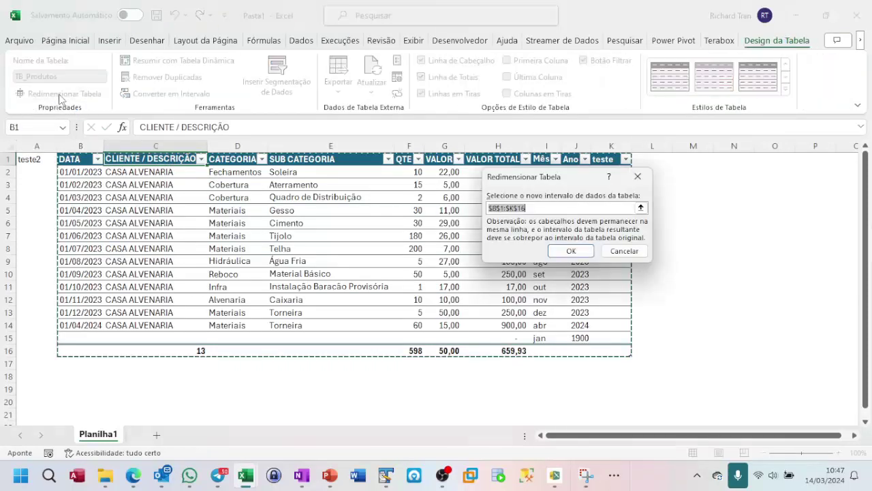
pyautogui.click(497, 208)
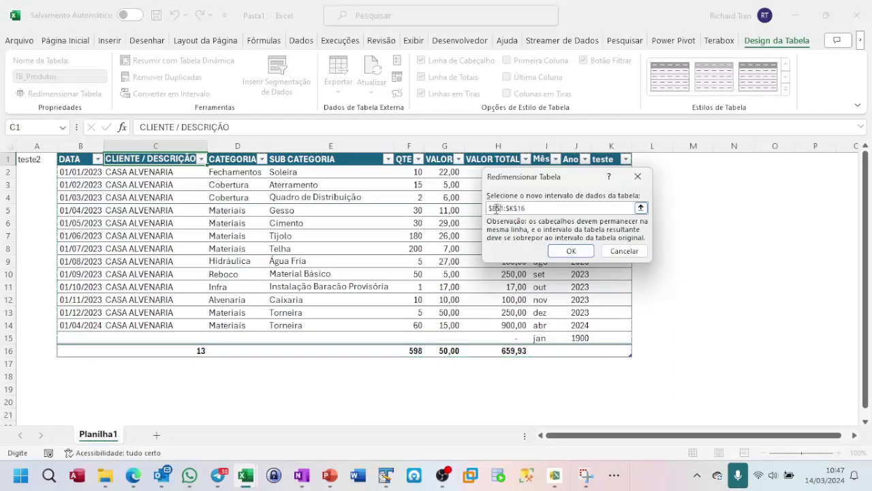
pyautogui.press('BackSpace')
pyautogui.write('a')
pyautogui.click(571, 250)
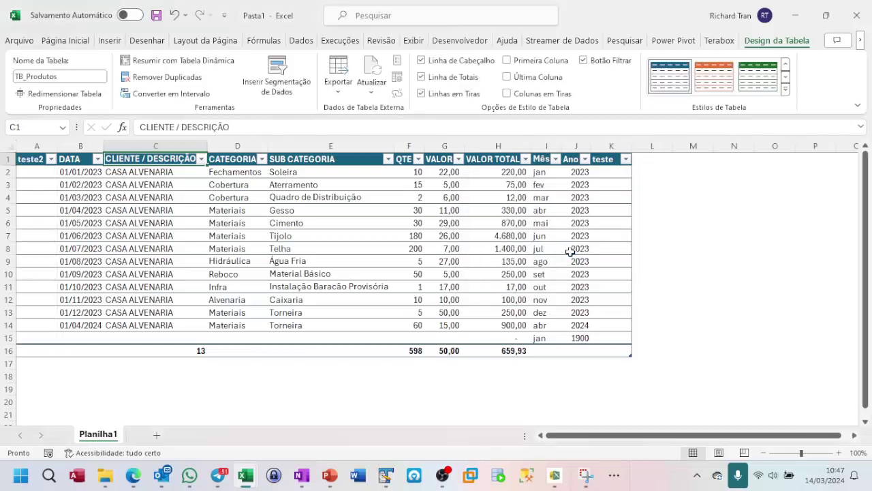